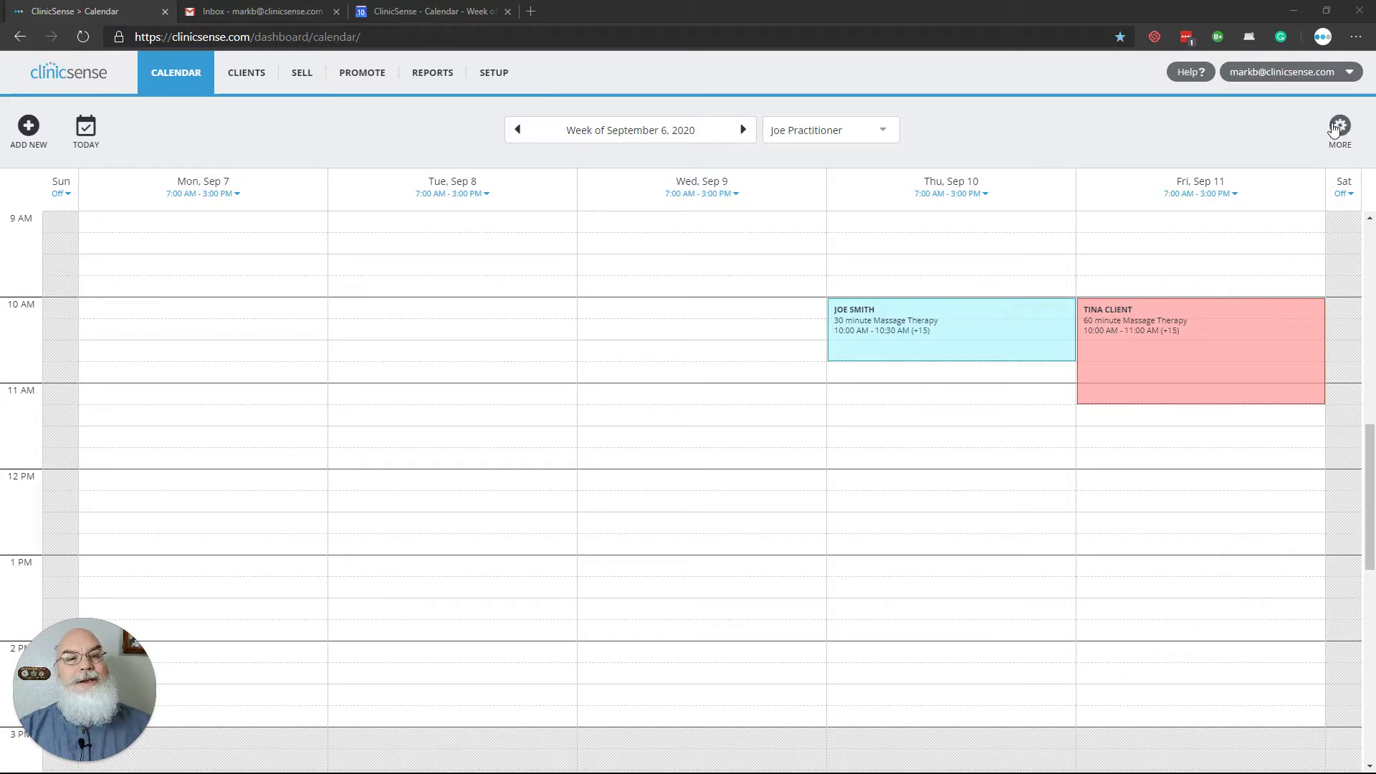
Step: Open the calendar's MORE options panel with mode, zoom, printing and personal-calendar linking
{"action": "left_click", "coordinate": [1342, 128]}
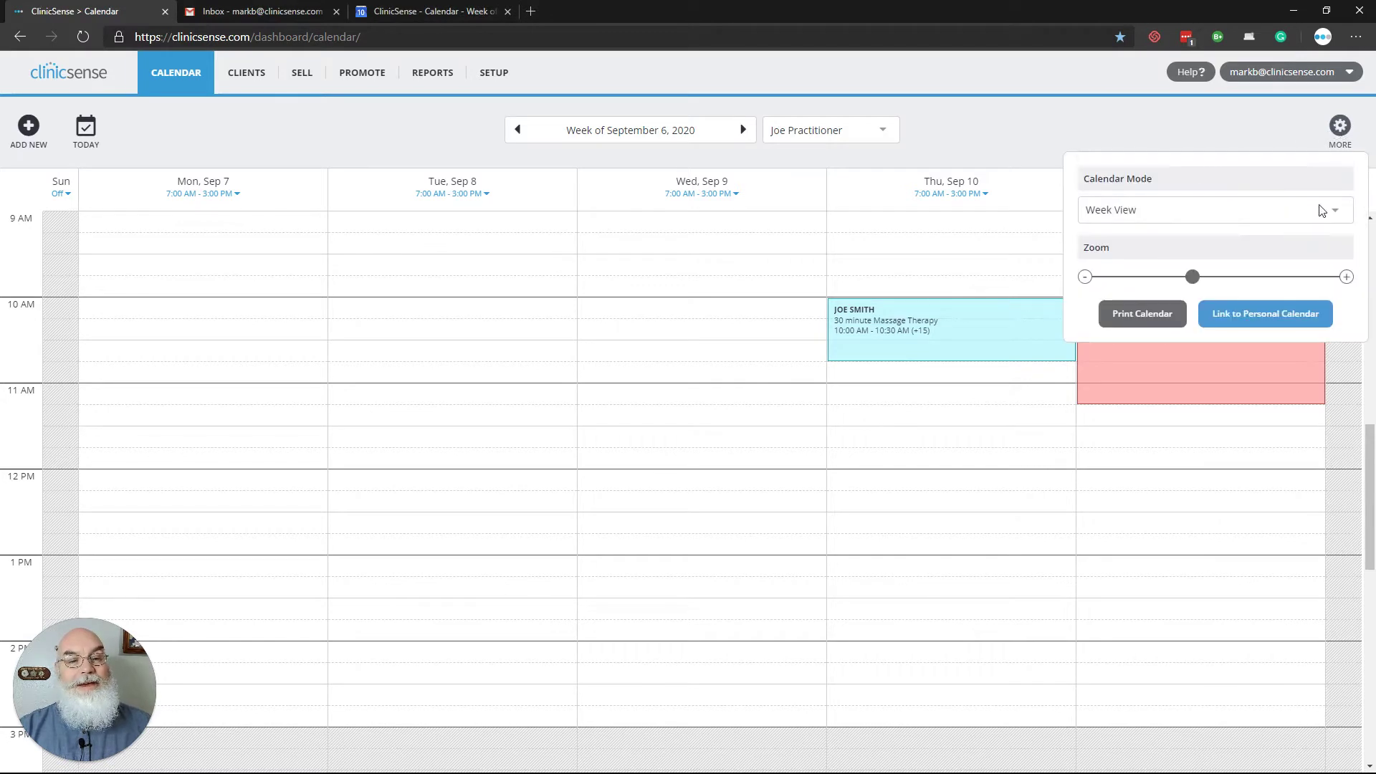
{"action": "left_click", "coordinate": [1269, 319]}
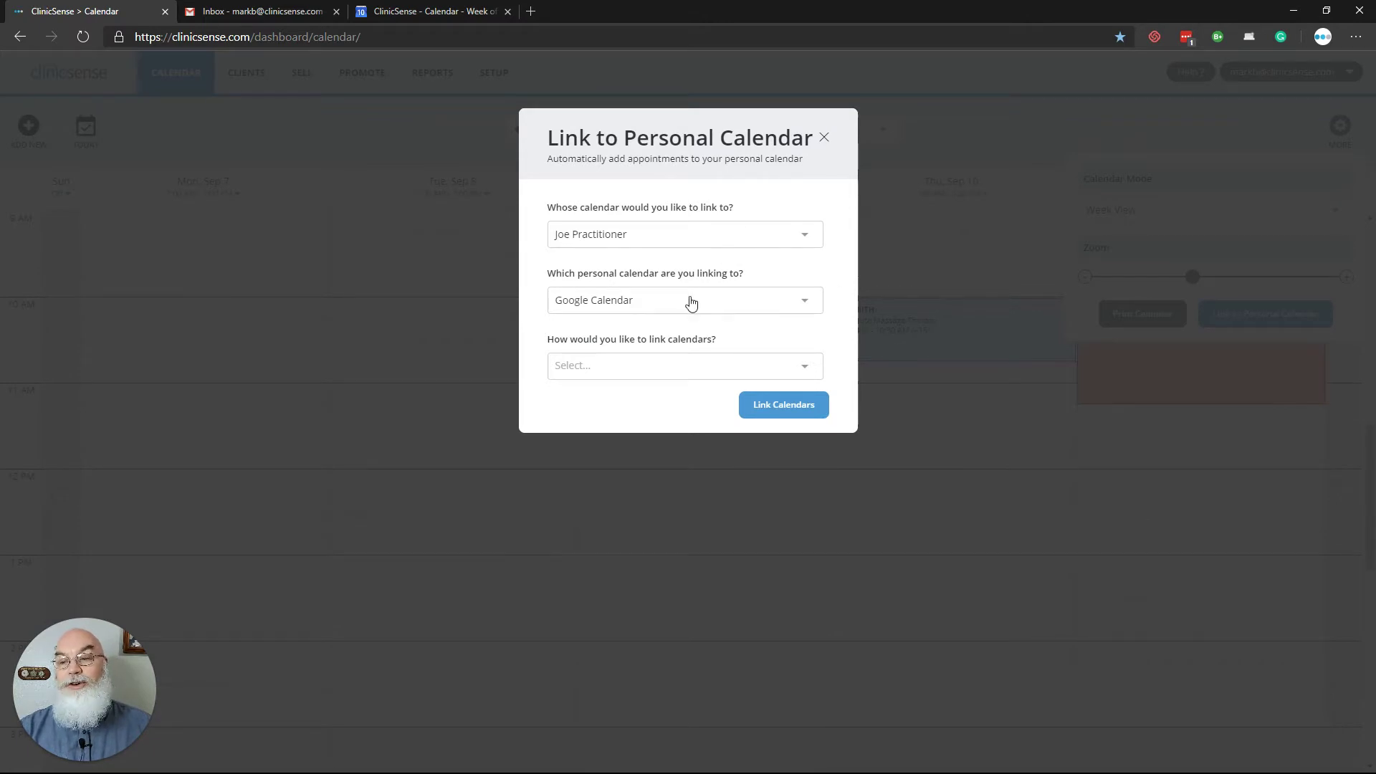
{"action": "left_click", "coordinate": [663, 370]}
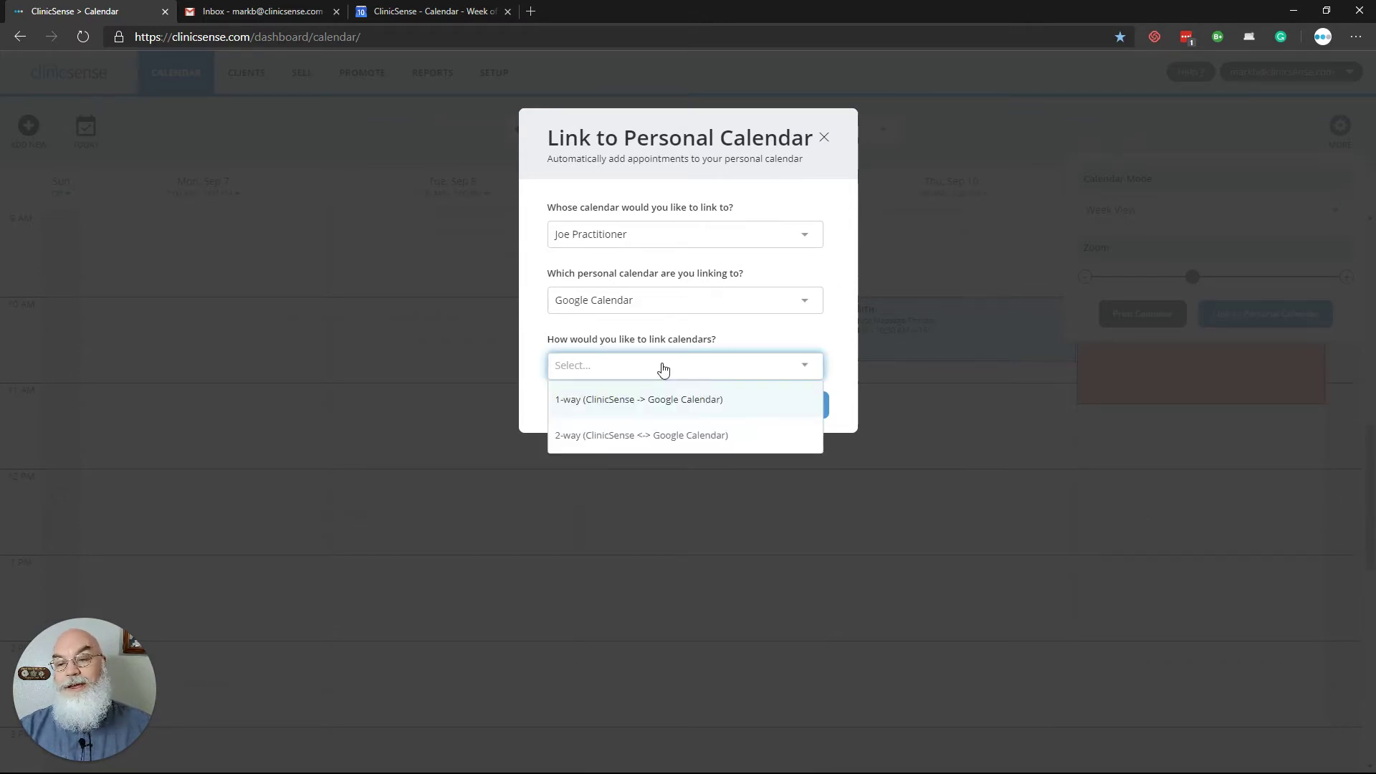
{"action": "left_click", "coordinate": [658, 406]}
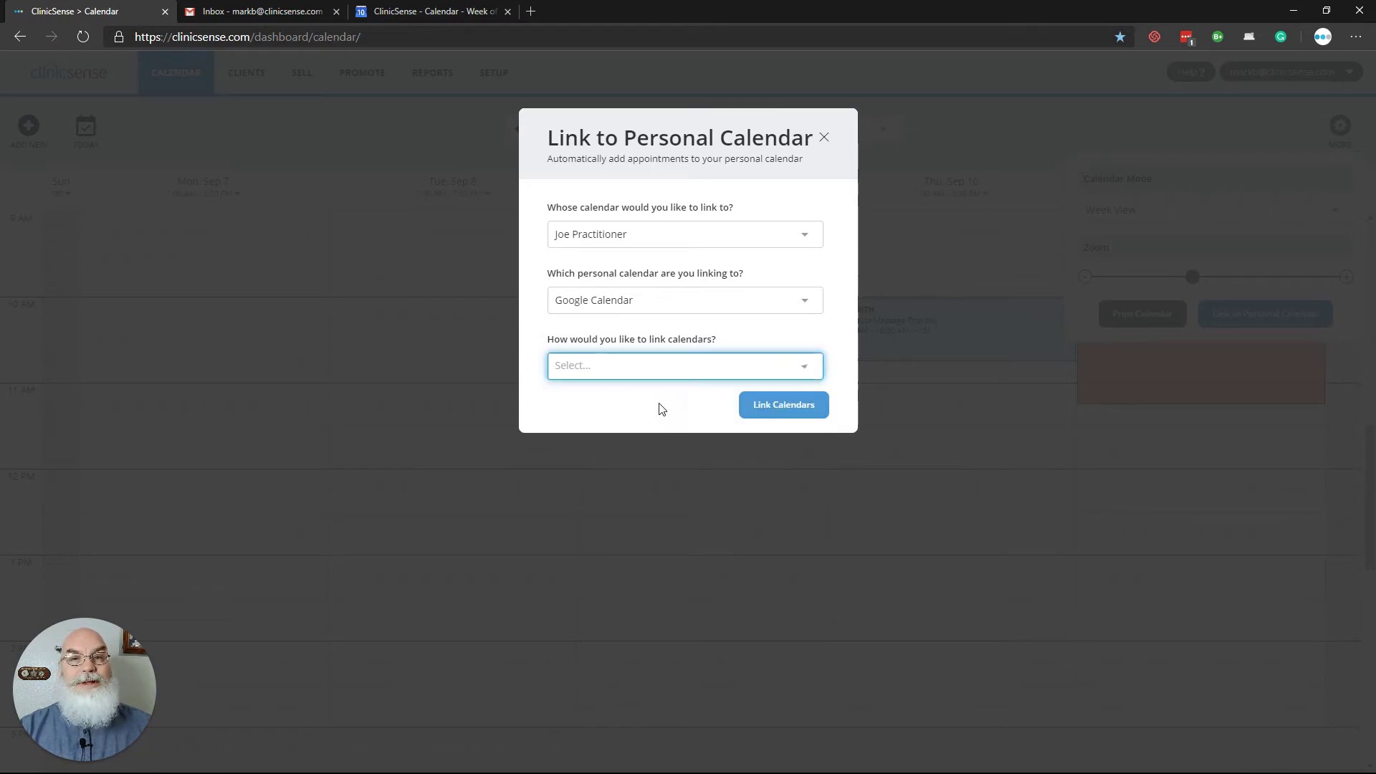
{"action": "left_click", "coordinate": [782, 413]}
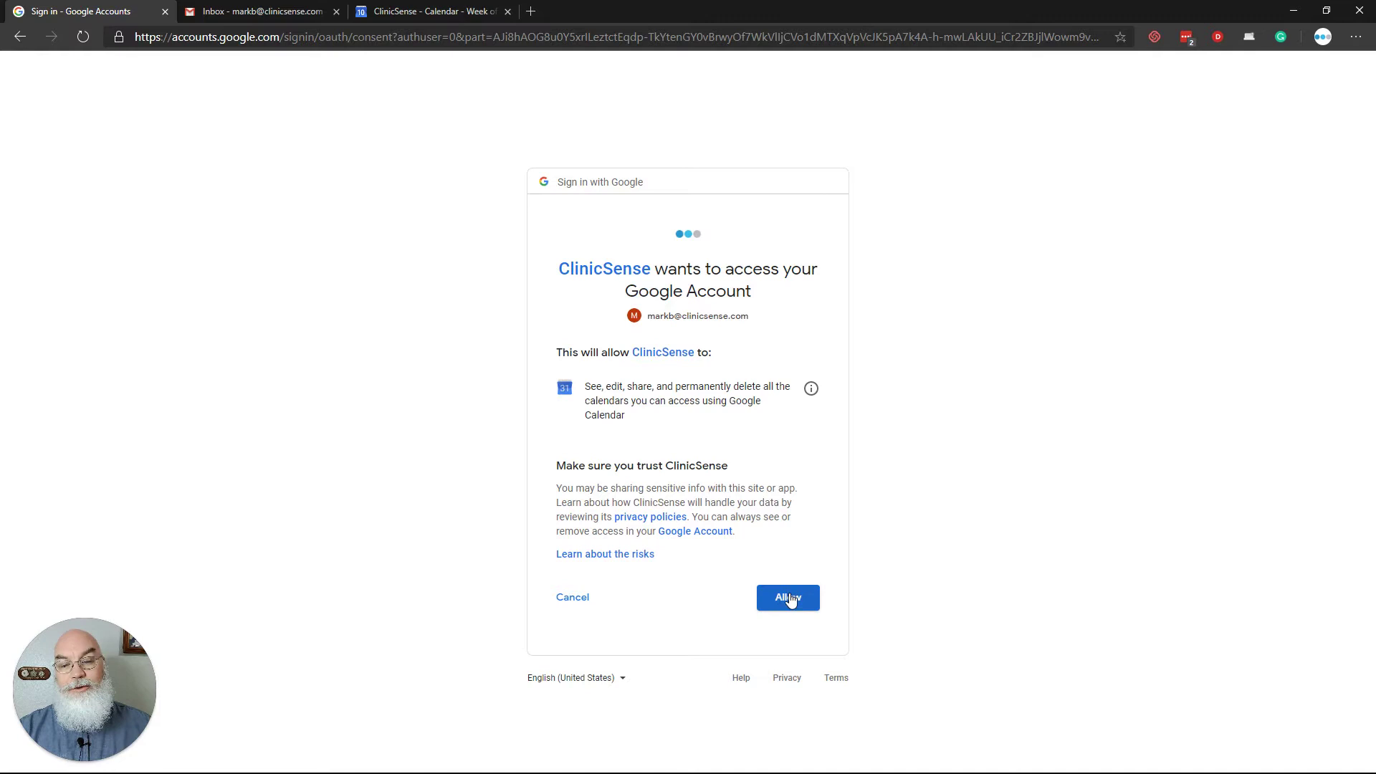
Step: Allow ClinicSense access to Google calendars, then find the shared-calendar invitation in Gmail
{"action": "left_click", "coordinate": [790, 601]}
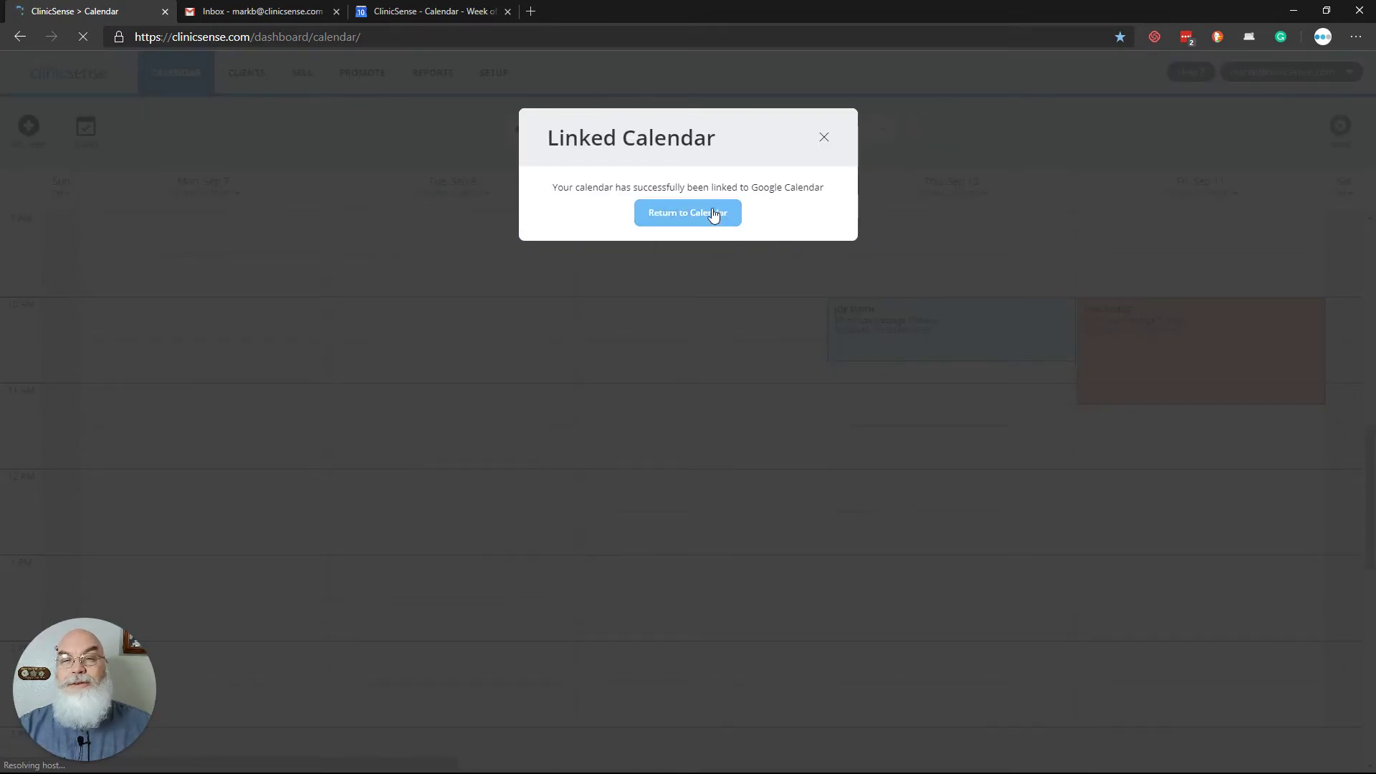
{"action": "left_click", "coordinate": [287, 12]}
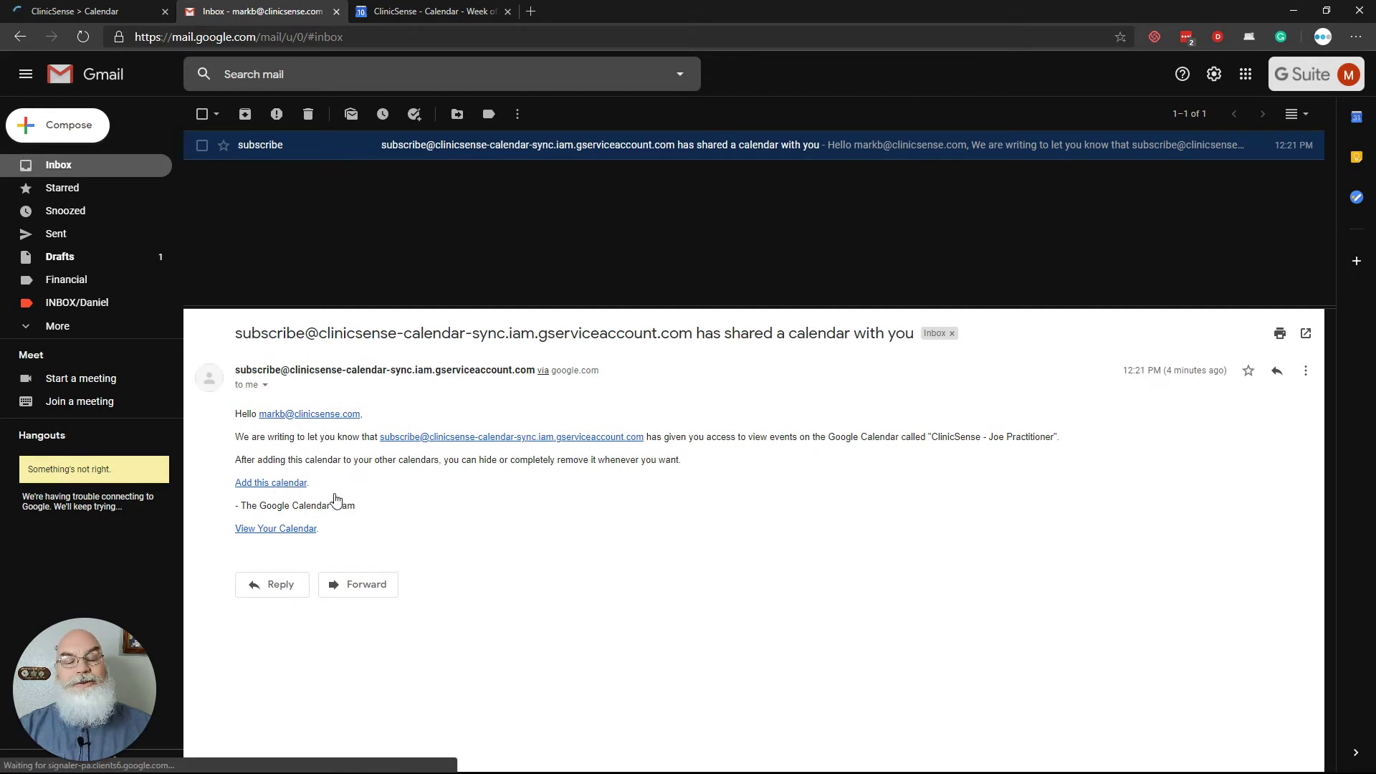
Step: Load the shared 'ClinicSense - Joe Practitioner' calendar in the Google Calendar tab
{"action": "left_click", "coordinate": [446, 13]}
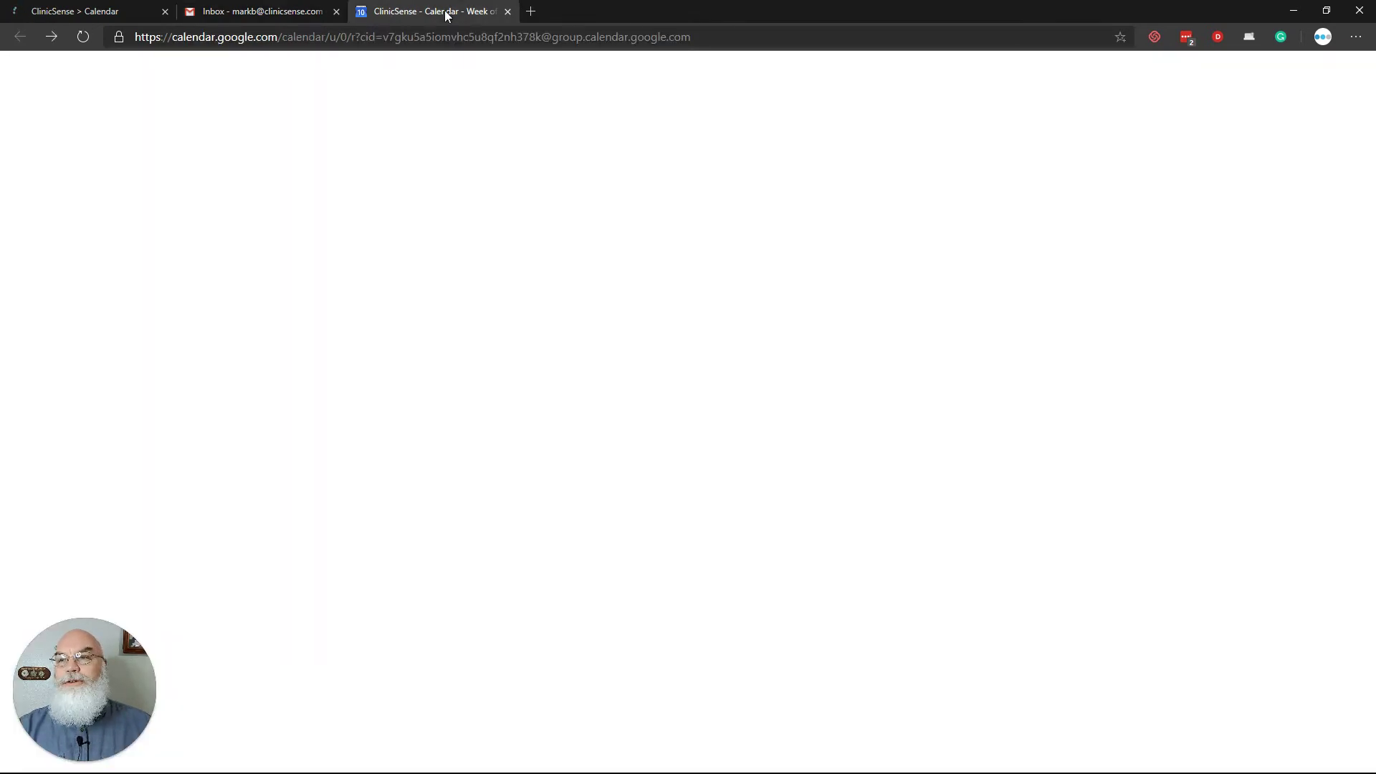